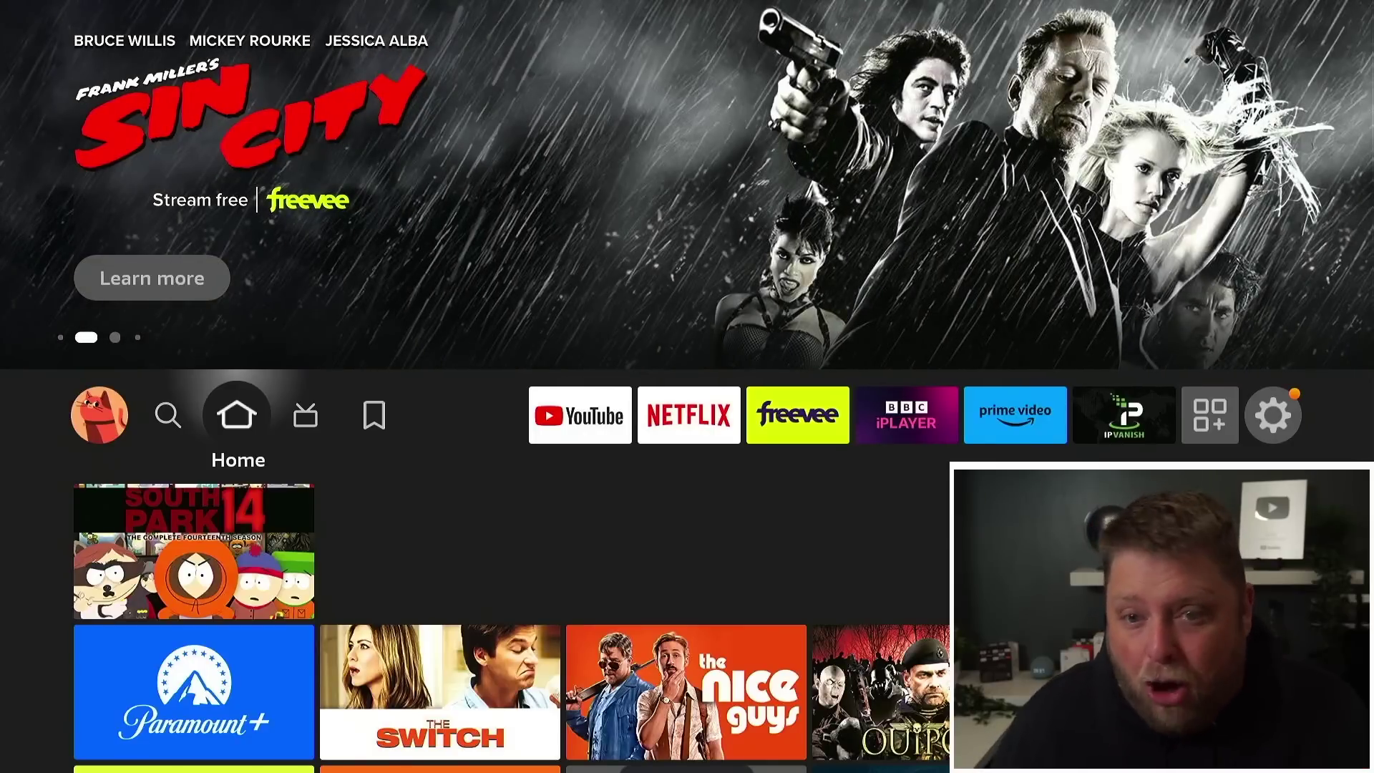
Step: Go from the home screen via the Settings gear into Display & Audio, then Audio
key("Right")
key("Right")
key("Right")
key("Right")
key("Right")
key("Right")
key("Right")
key("Right")
key("Right")
key("Right")
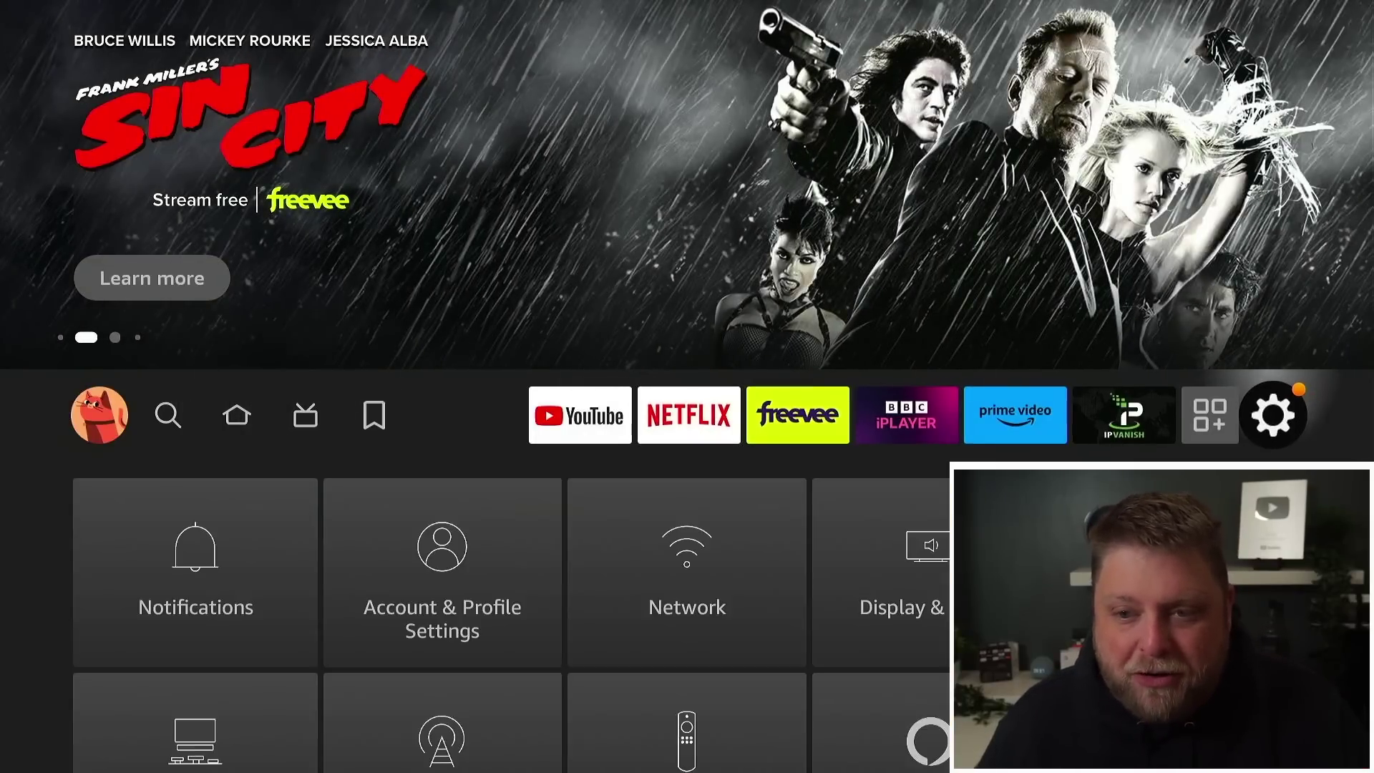
key("Down")
key("Right")
key("Right")
key("Right")
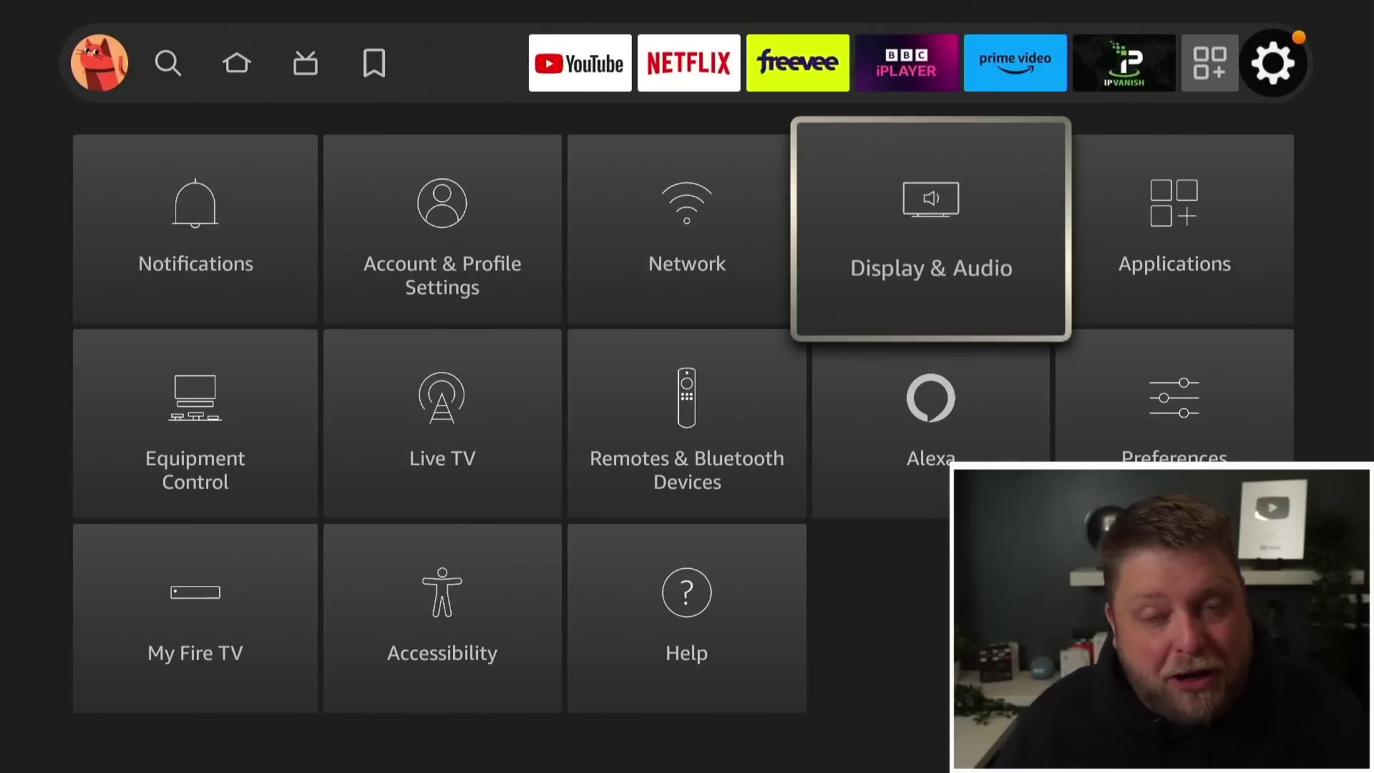
key("Return")
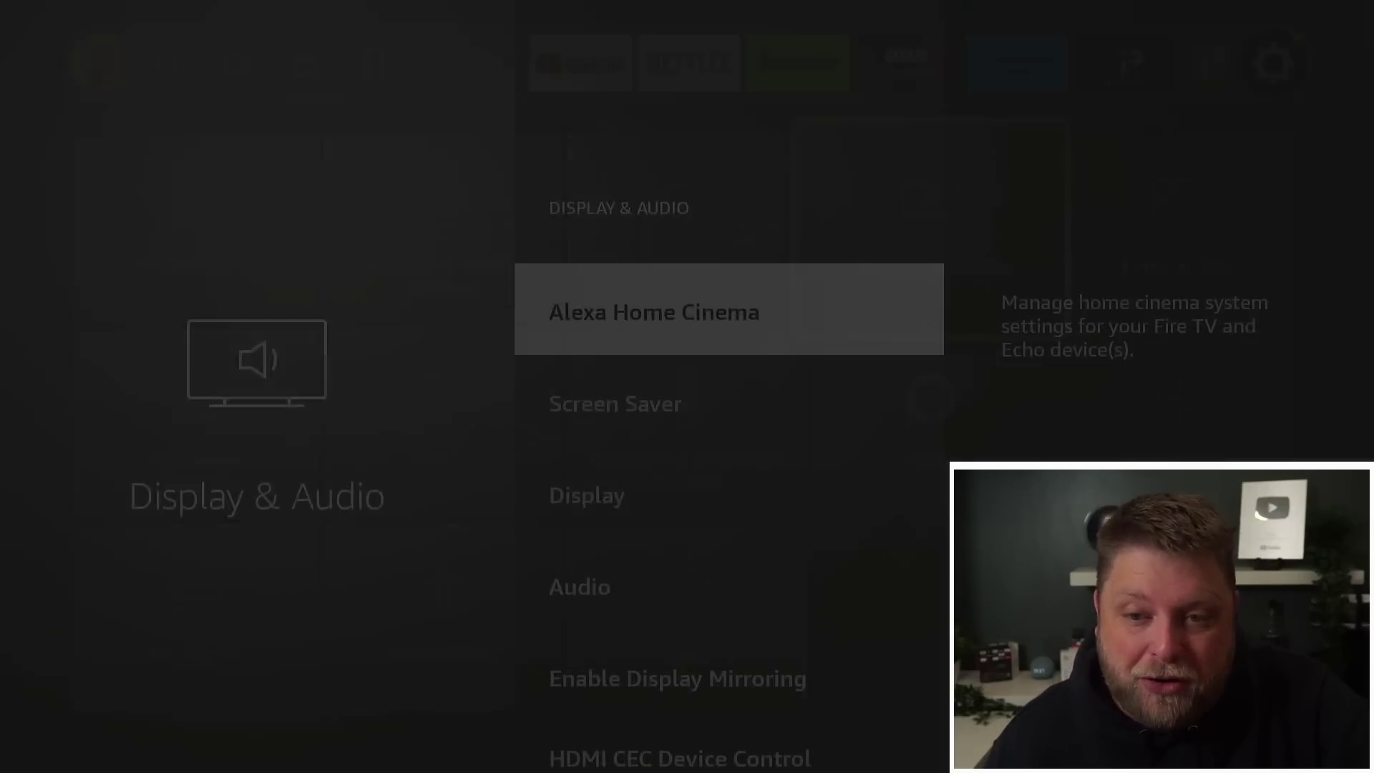
key("Down")
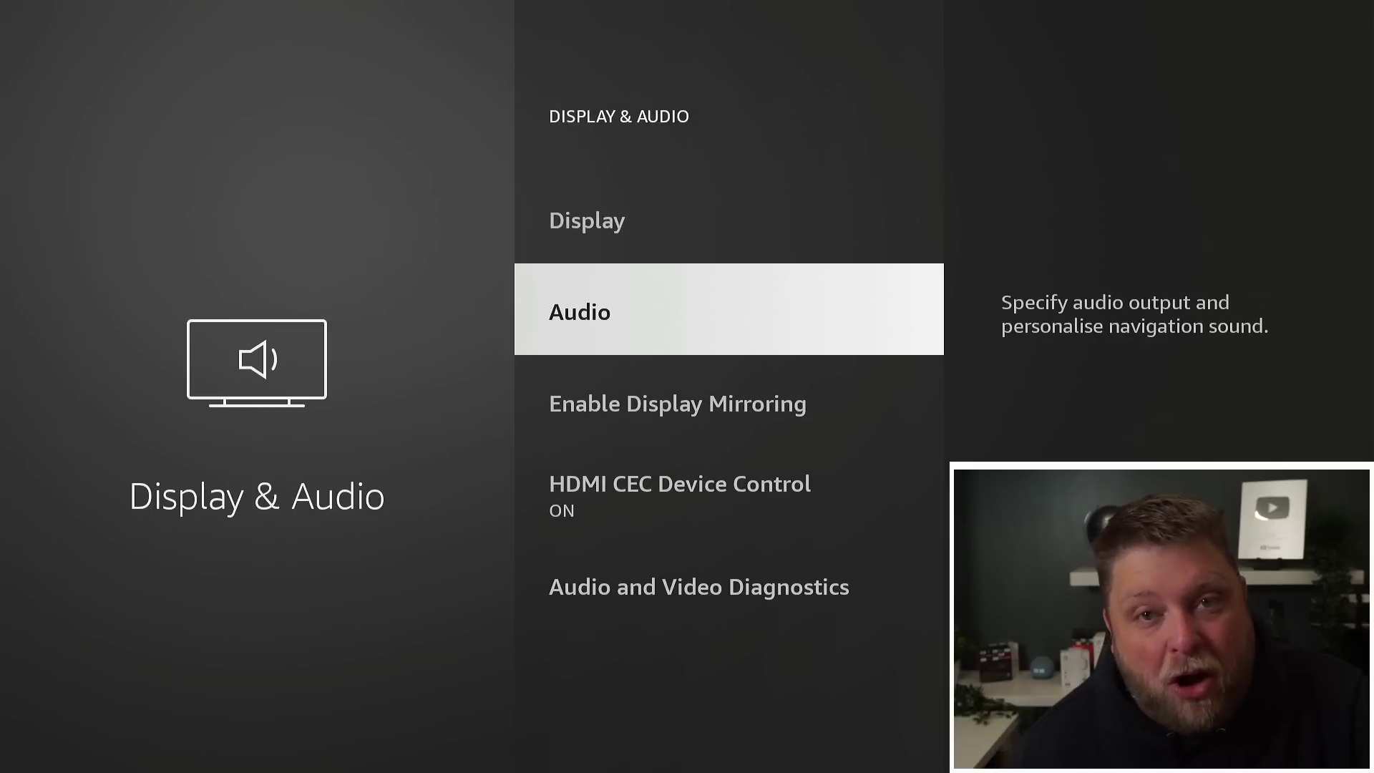
key("Return")
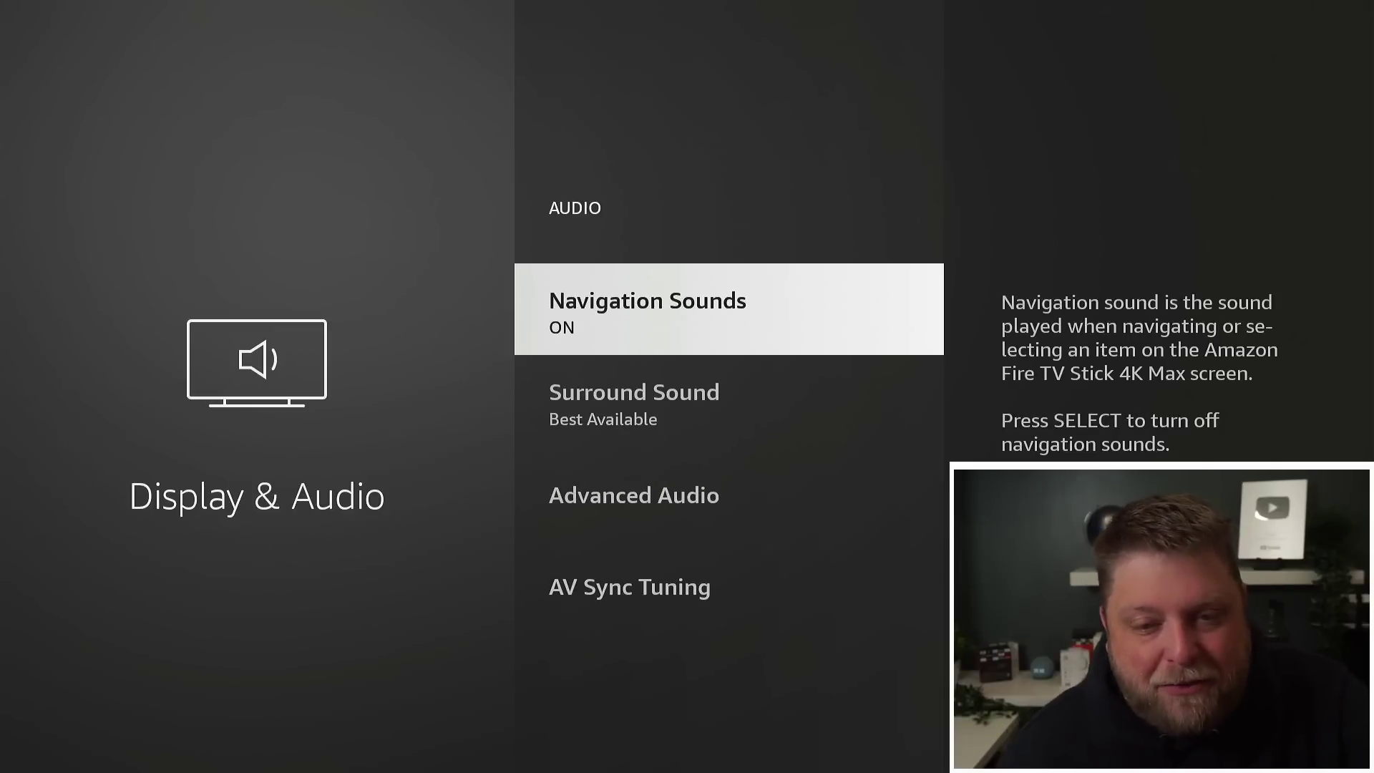
key("Down")
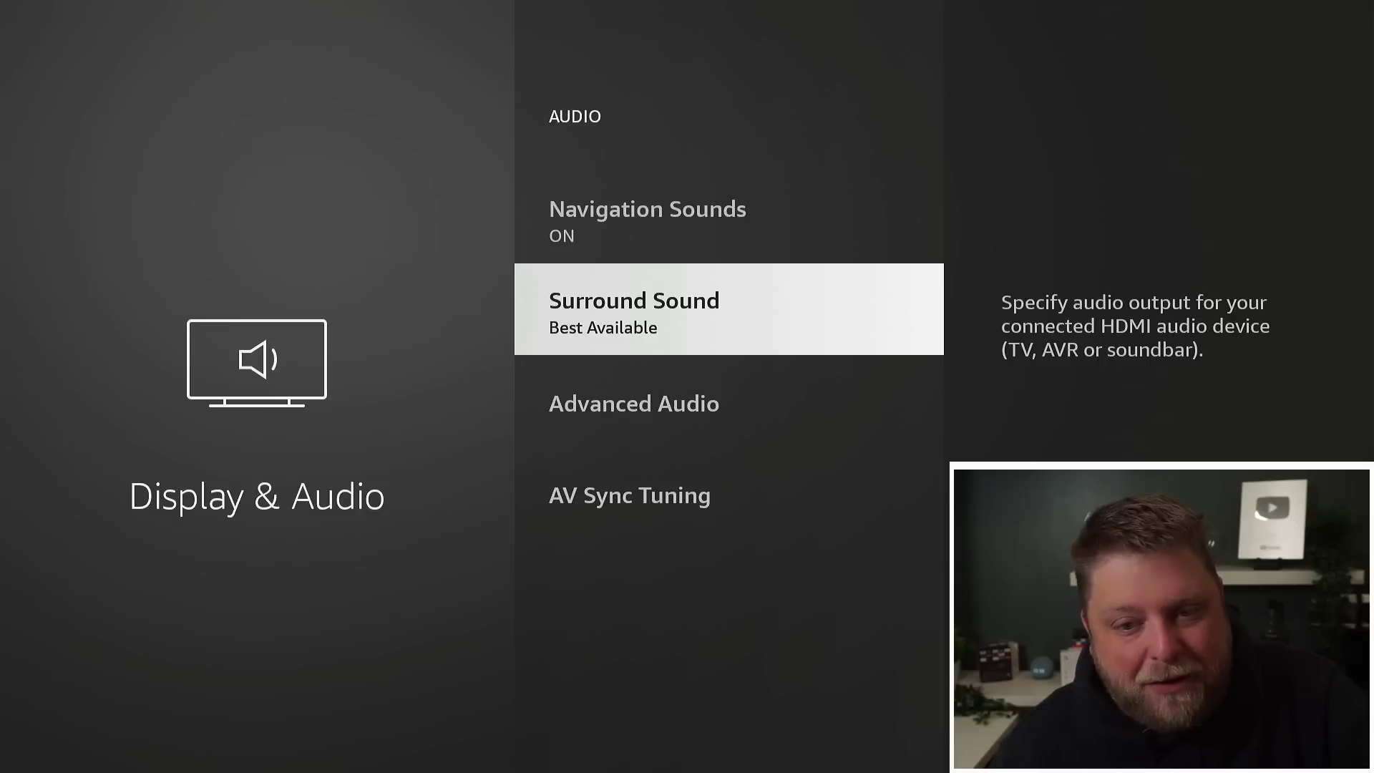
key("Return")
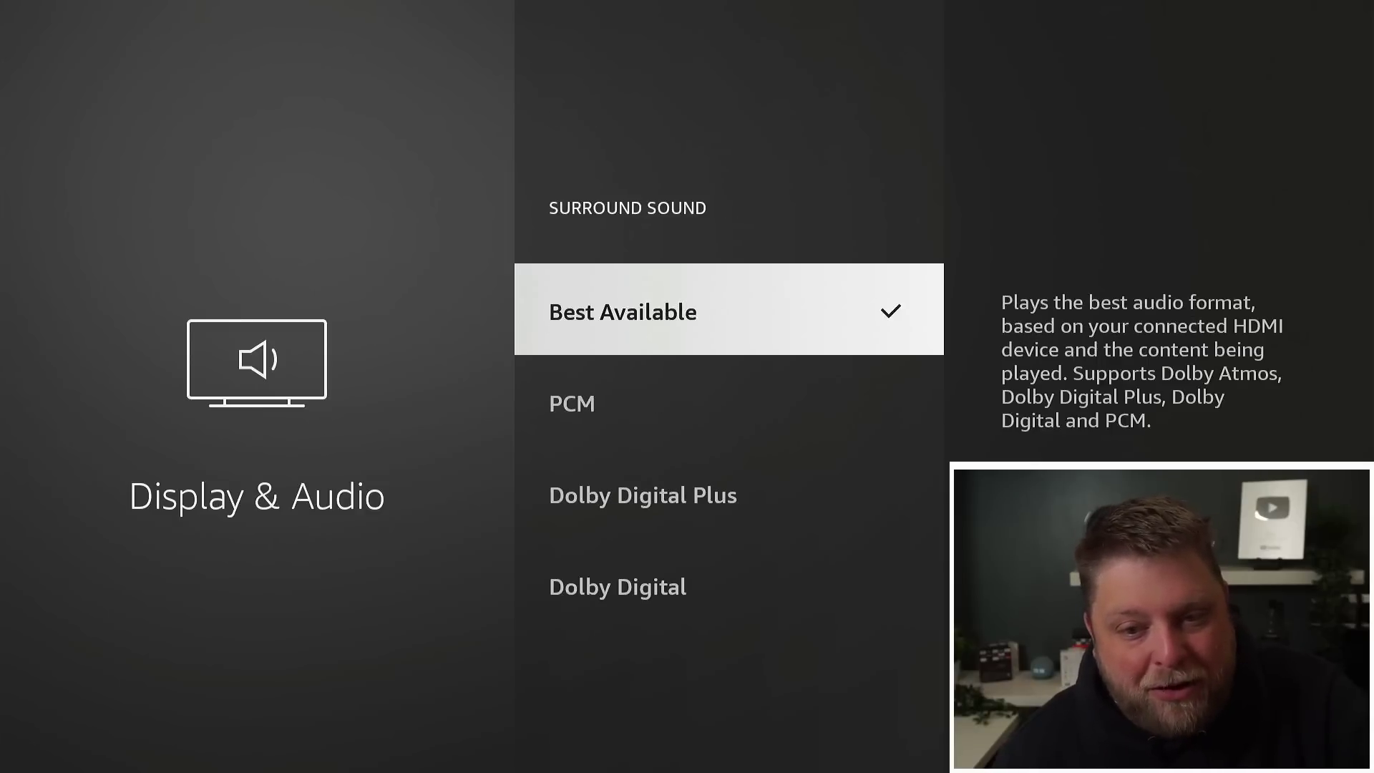
key("Down")
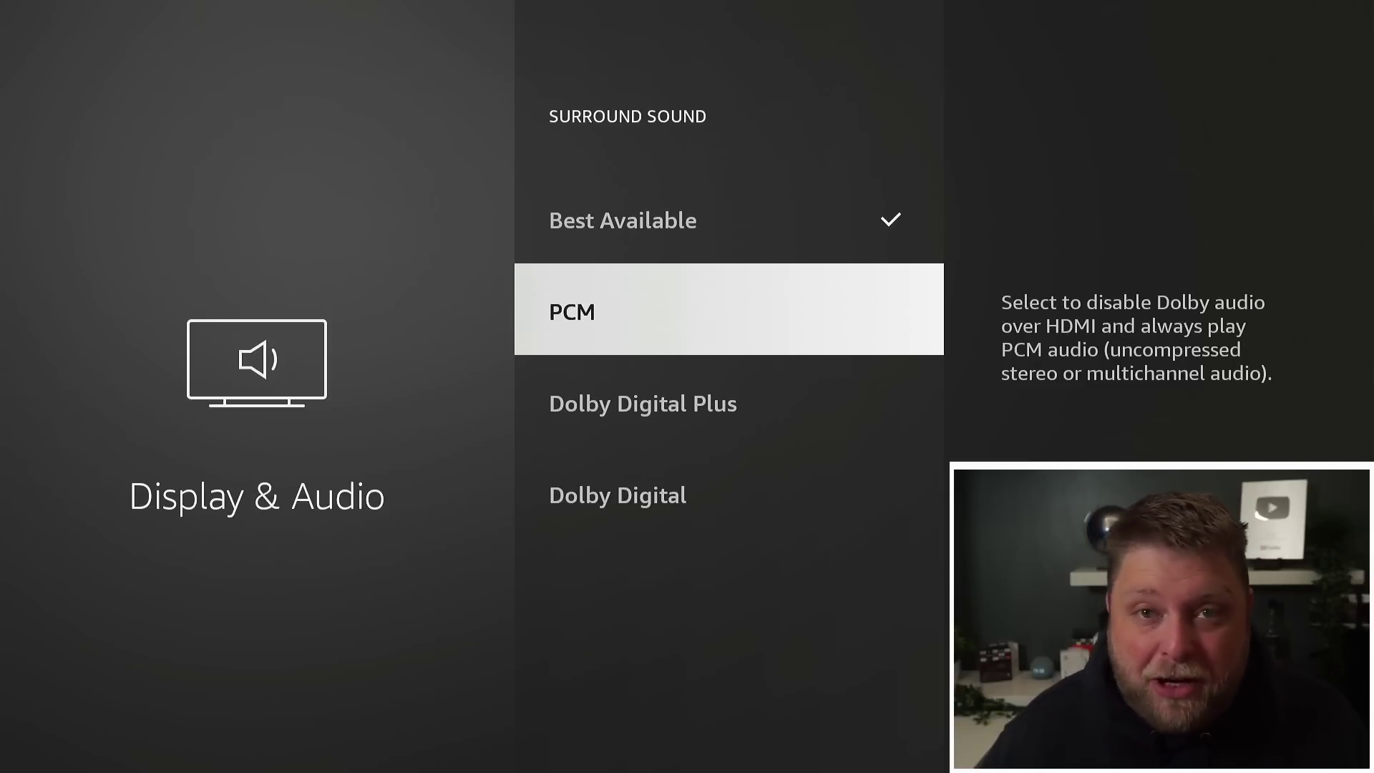
key("Up")
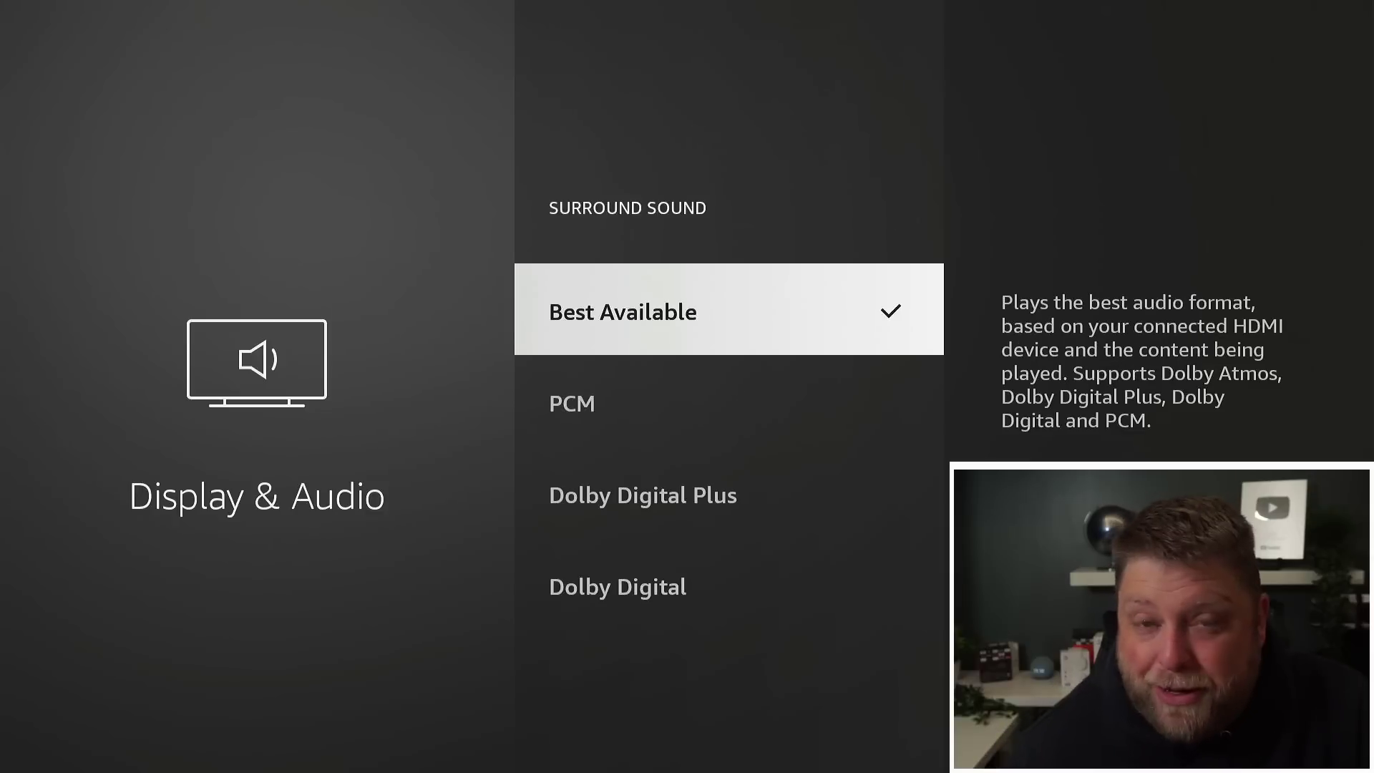
key("Return")
key("Down")
key("Down")
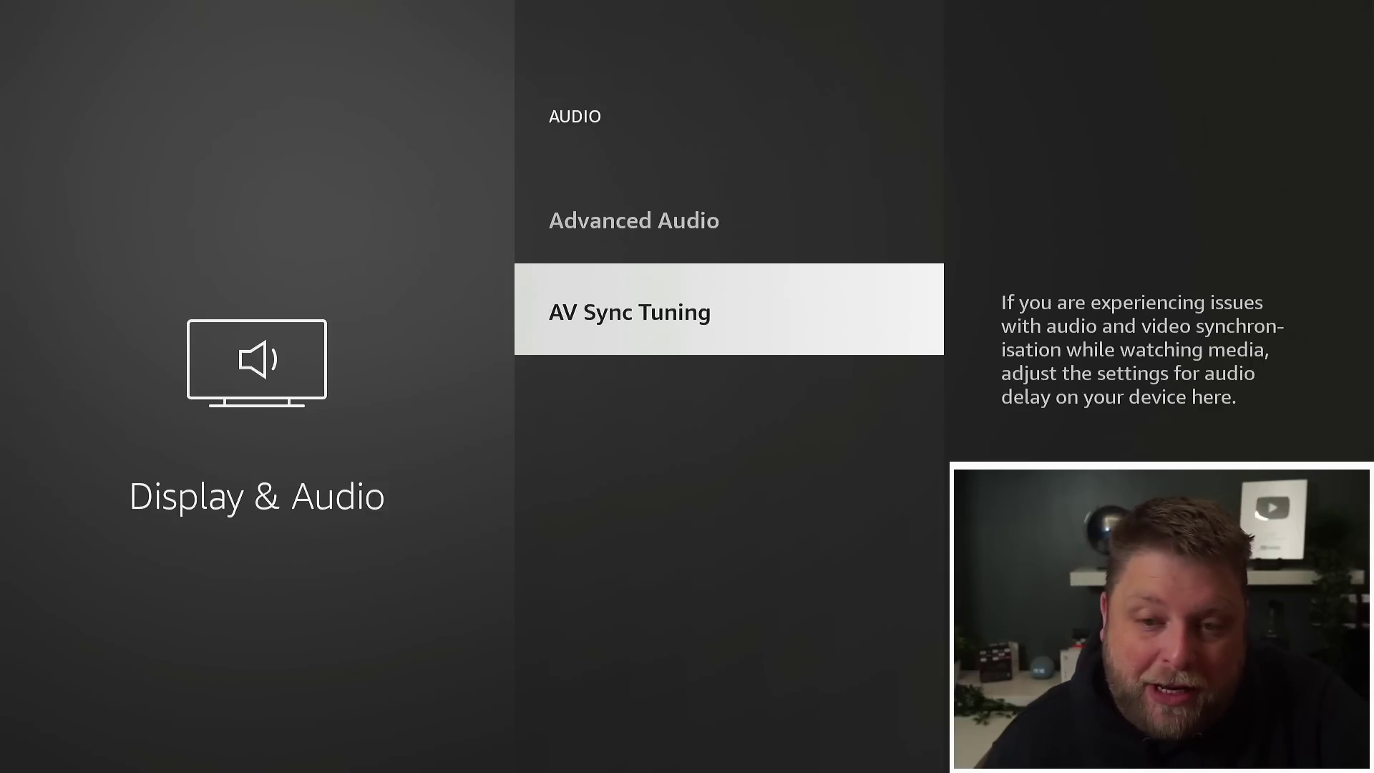
Step: Run AV Sync Tuning, try the delay one step left and right, then exit unchanged
key("Return")
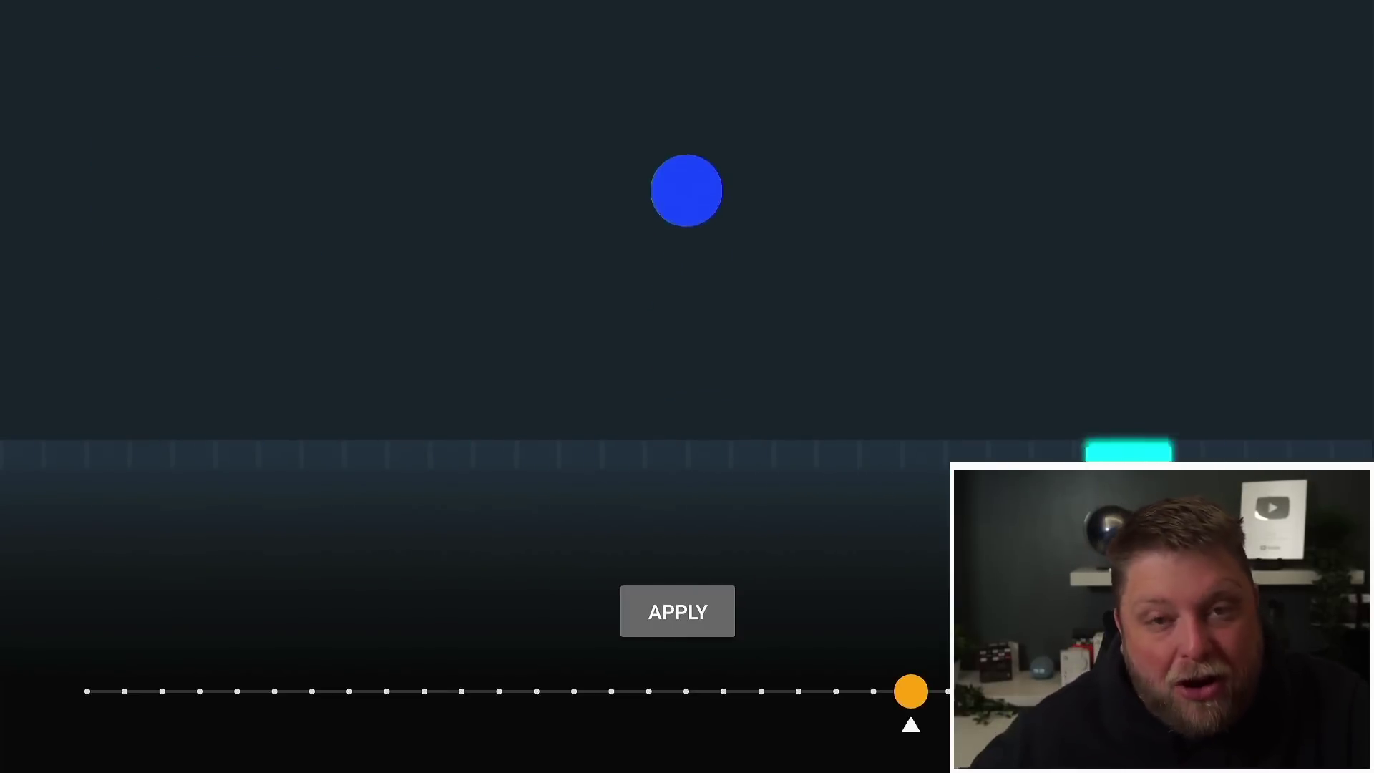
key("Left")
key("Left")
key("Left")
key("Left")
key("Left")
key("Left")
key("Left")
key("Left")
key("Left")
key("Left")
key("Left")
key("Left")
key("Left")
key("Left")
key("Left")
key("Left")
key("Left")
key("Left")
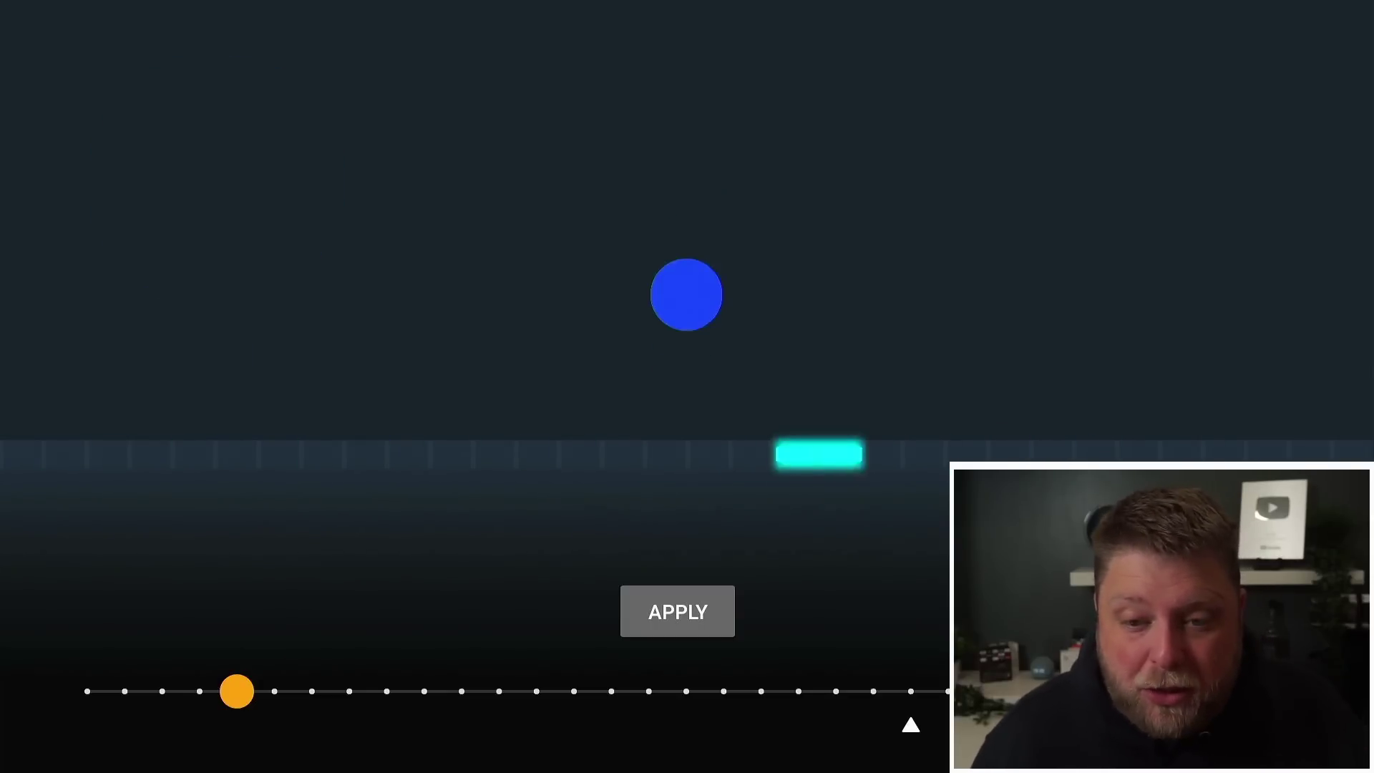
key("Right")
key("Right")
key("Right")
key("Right")
key("Right")
key("Right")
key("Right")
key("Right")
key("Right")
key("Right")
key("Right")
key("Right")
key("Right")
key("Right")
key("Right")
key("Right")
key("Right")
key("Right")
key("Right")
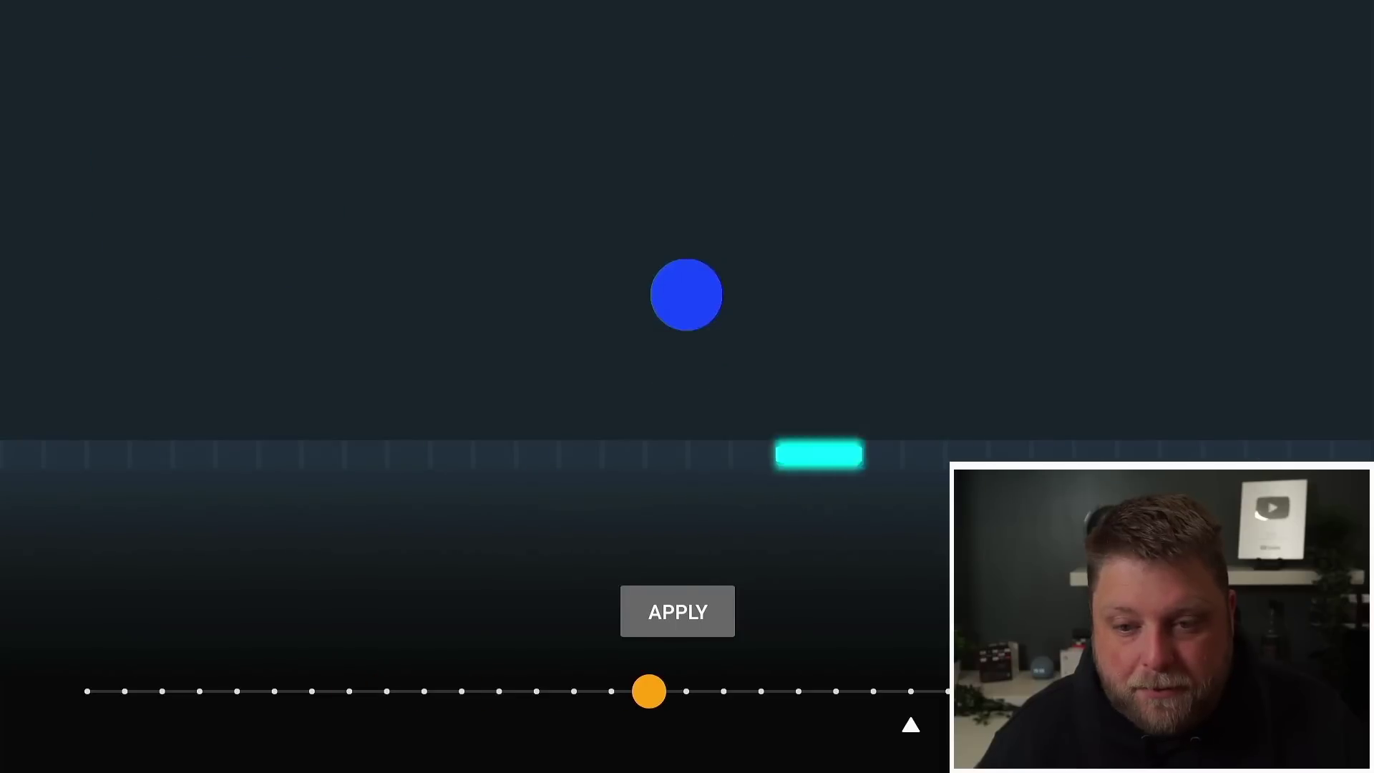
key("Left")
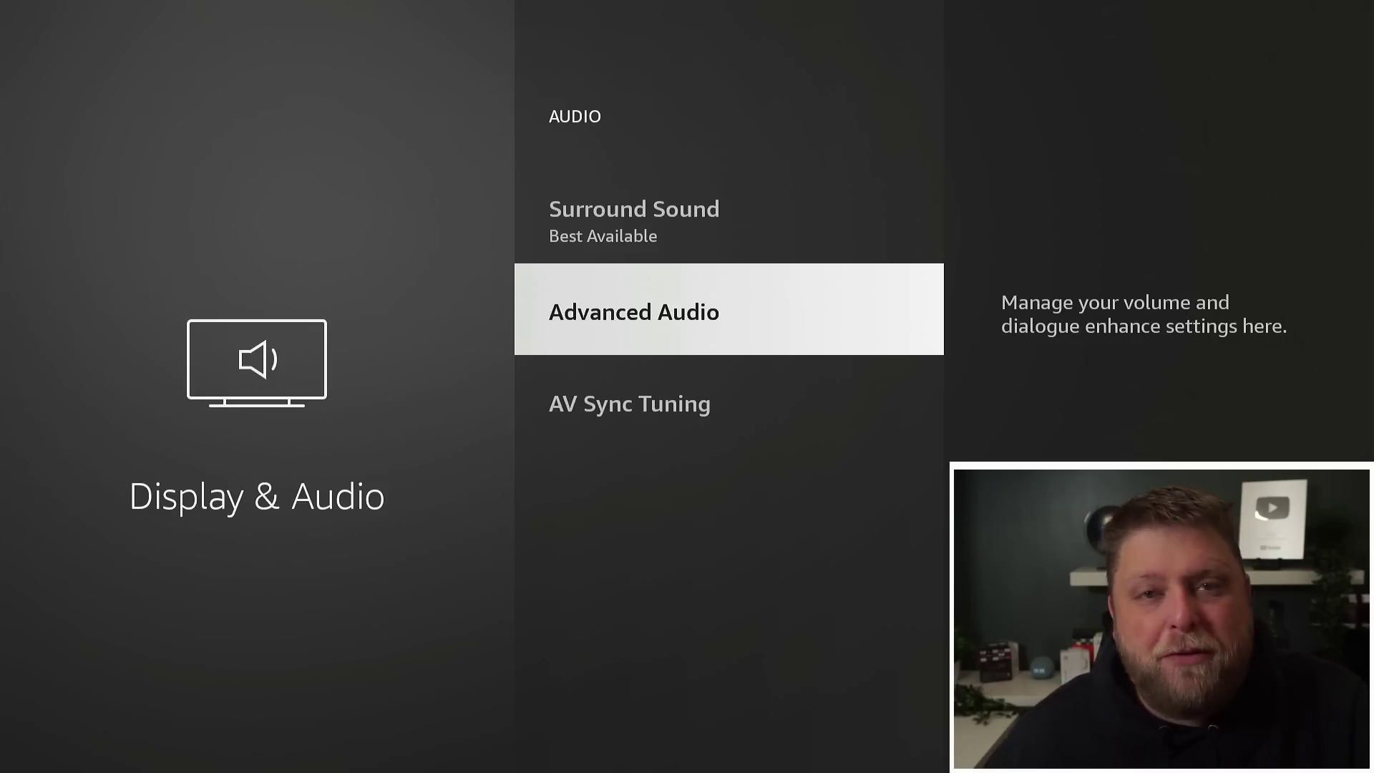
key("Up")
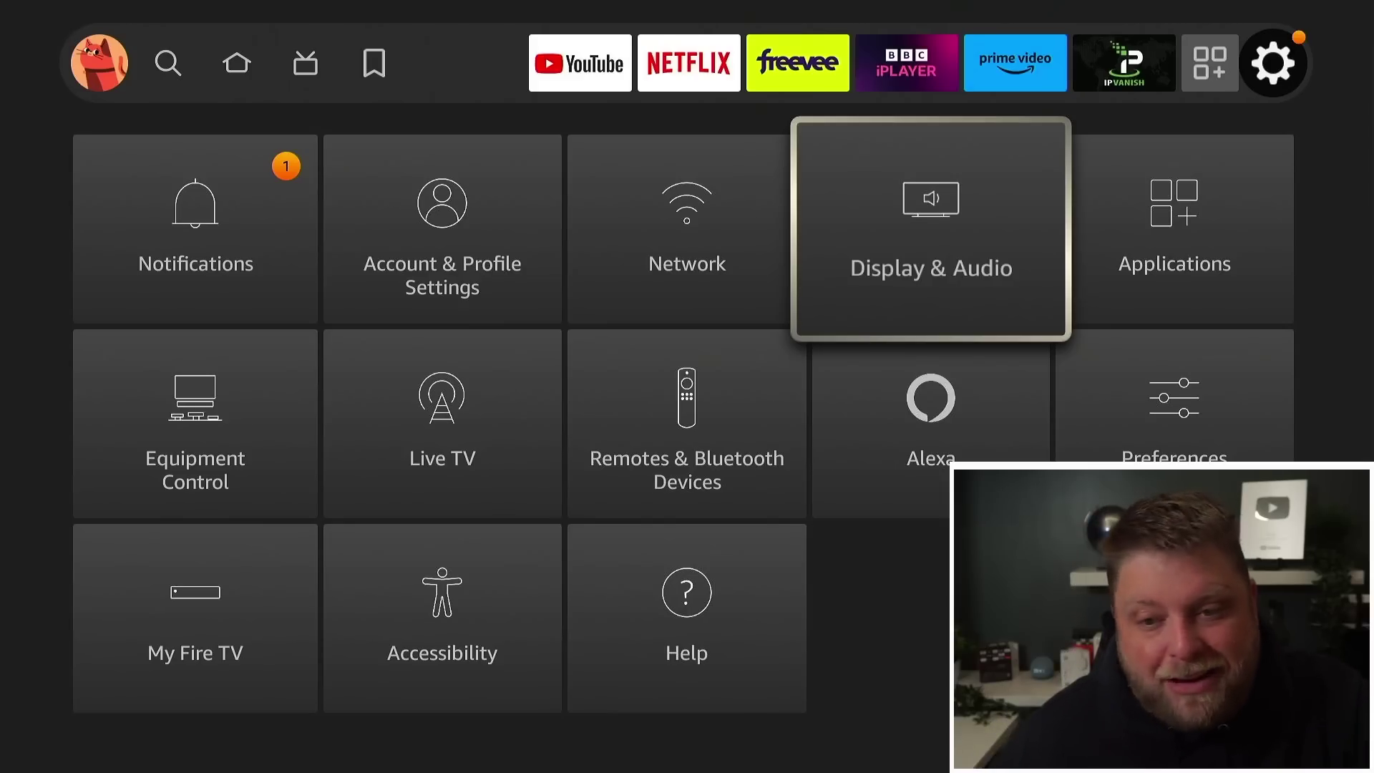
key("Return")
key("Down")
key("Down")
key("Down")
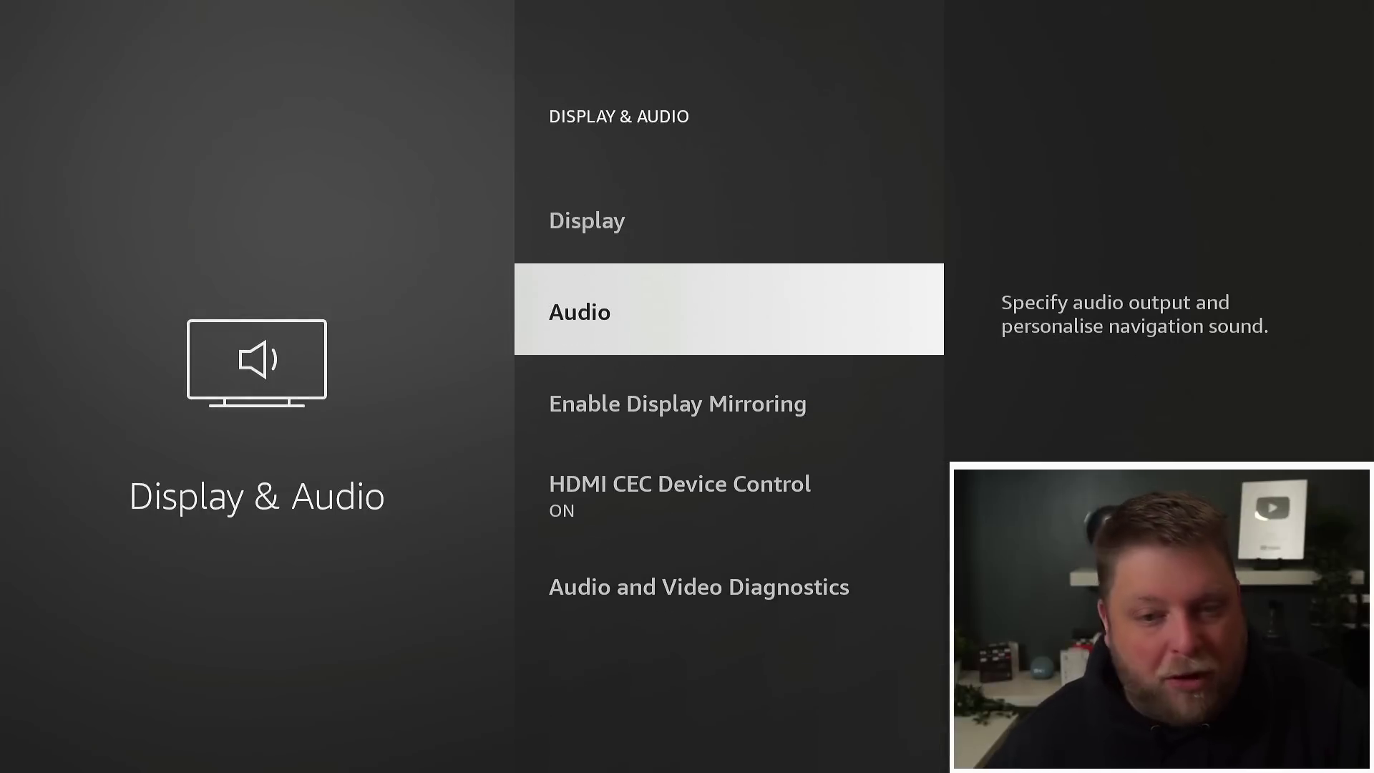
key("Return")
key("Down")
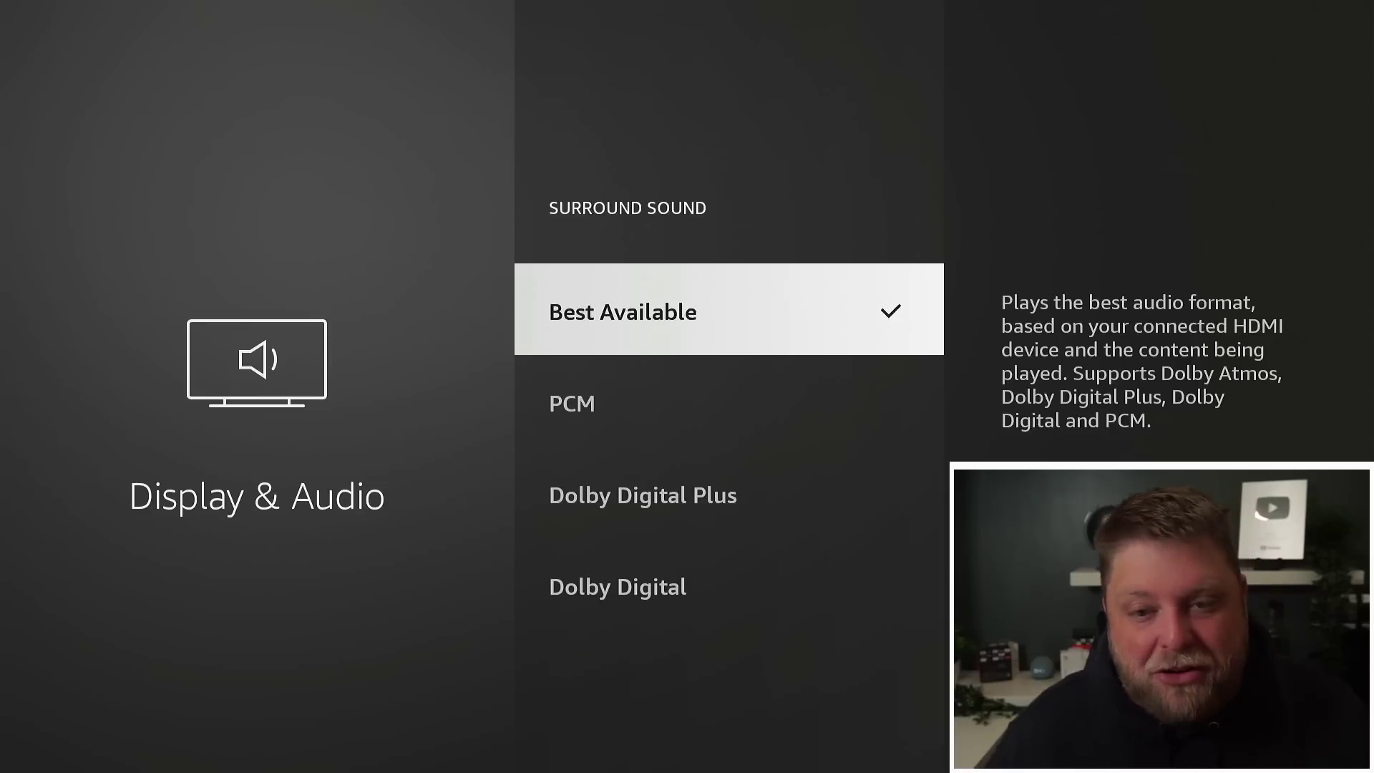
key("Escape")
key("Down")
key("Down")
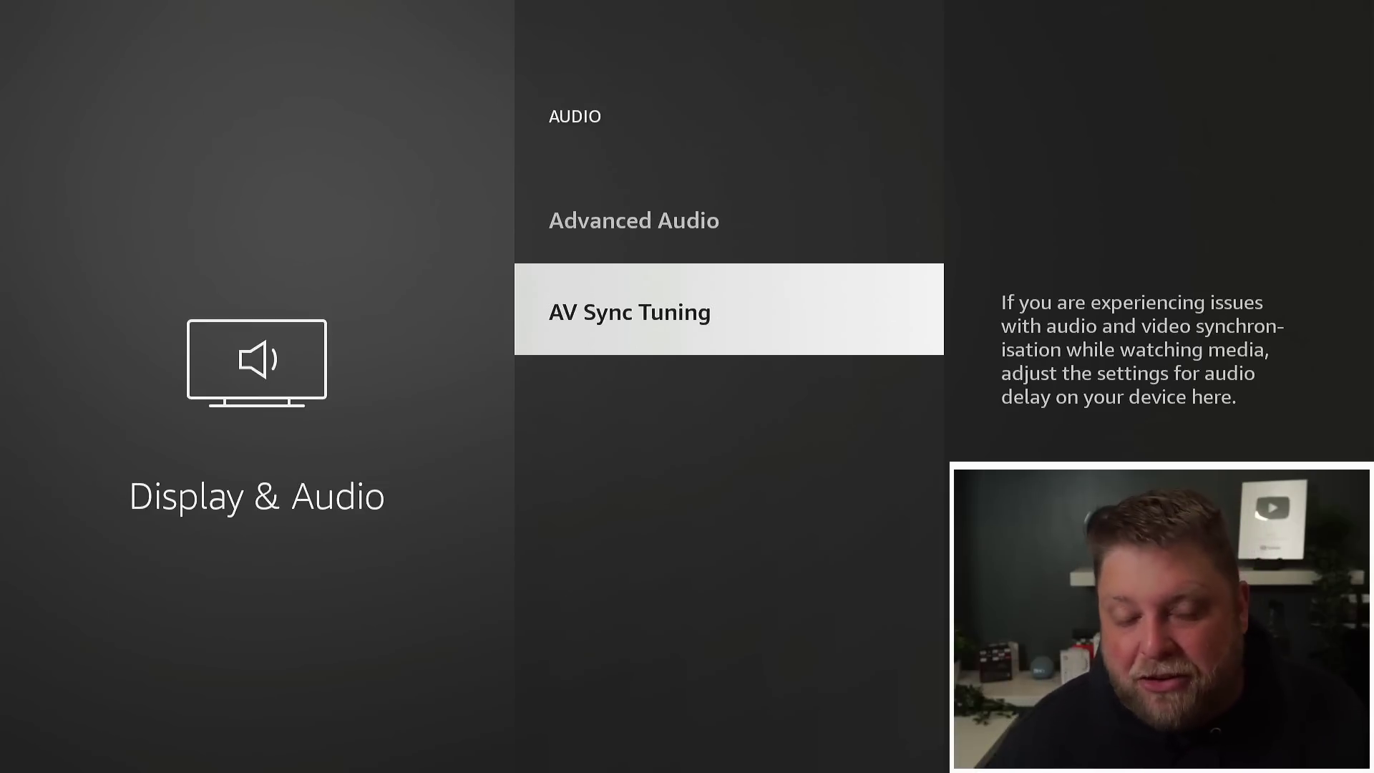
key("Escape")
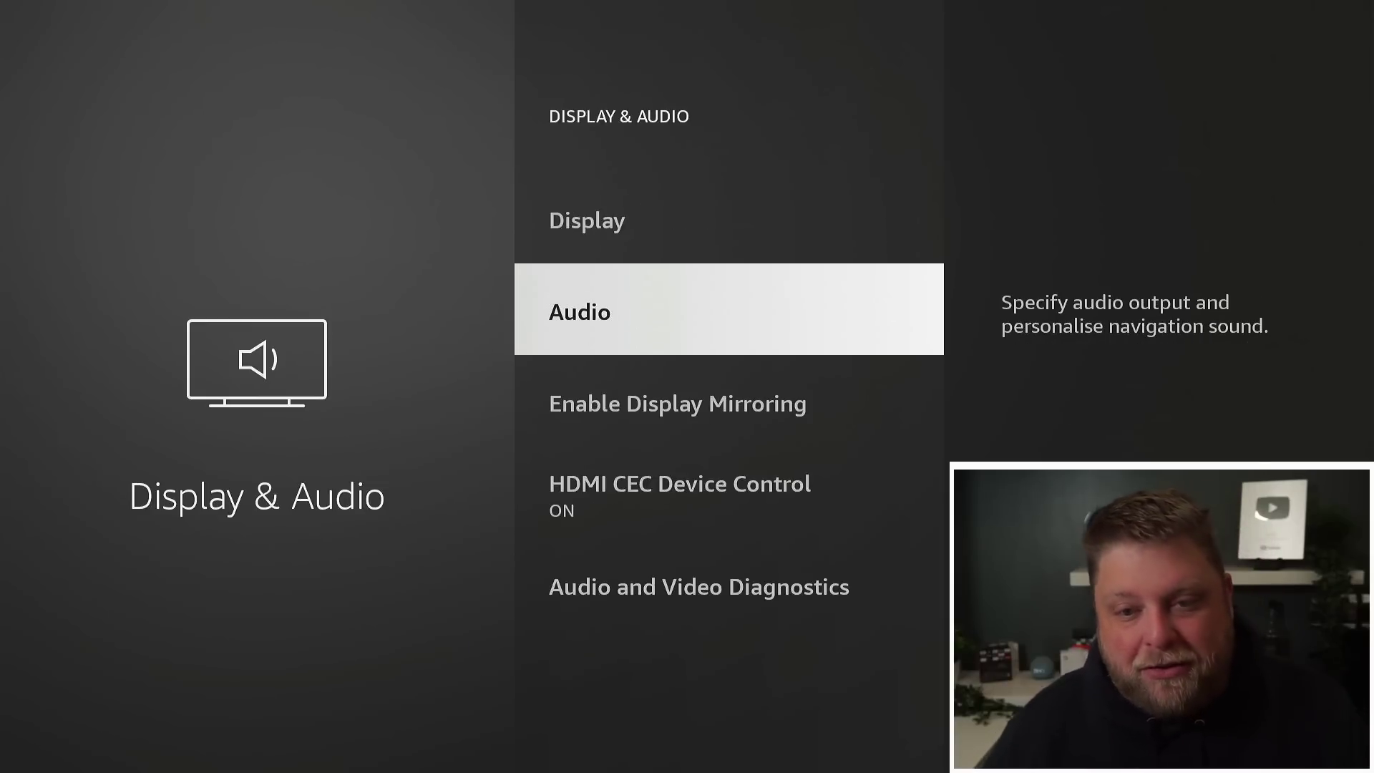
key("Escape")
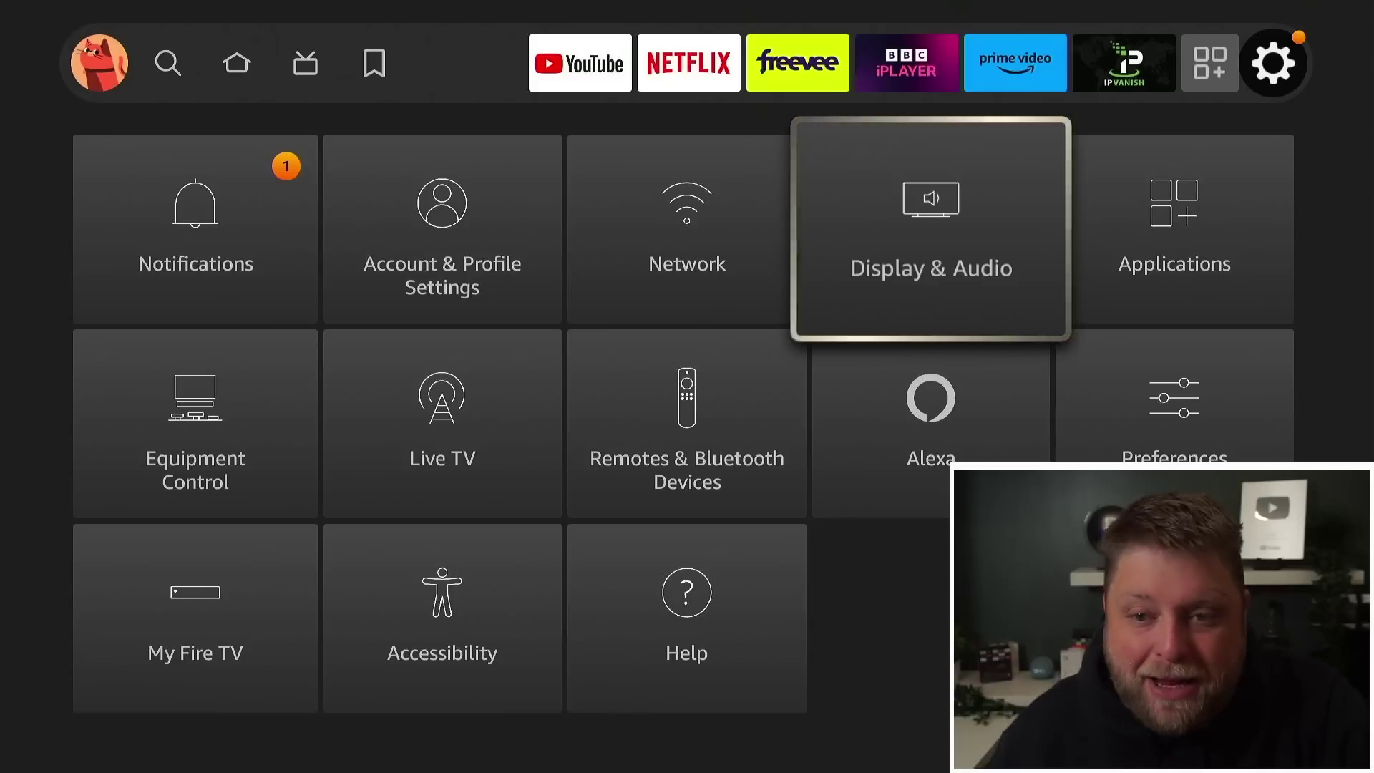
Step: Open the Display settings from Display & Audio
key("Return")
key("Down")
key("Down")
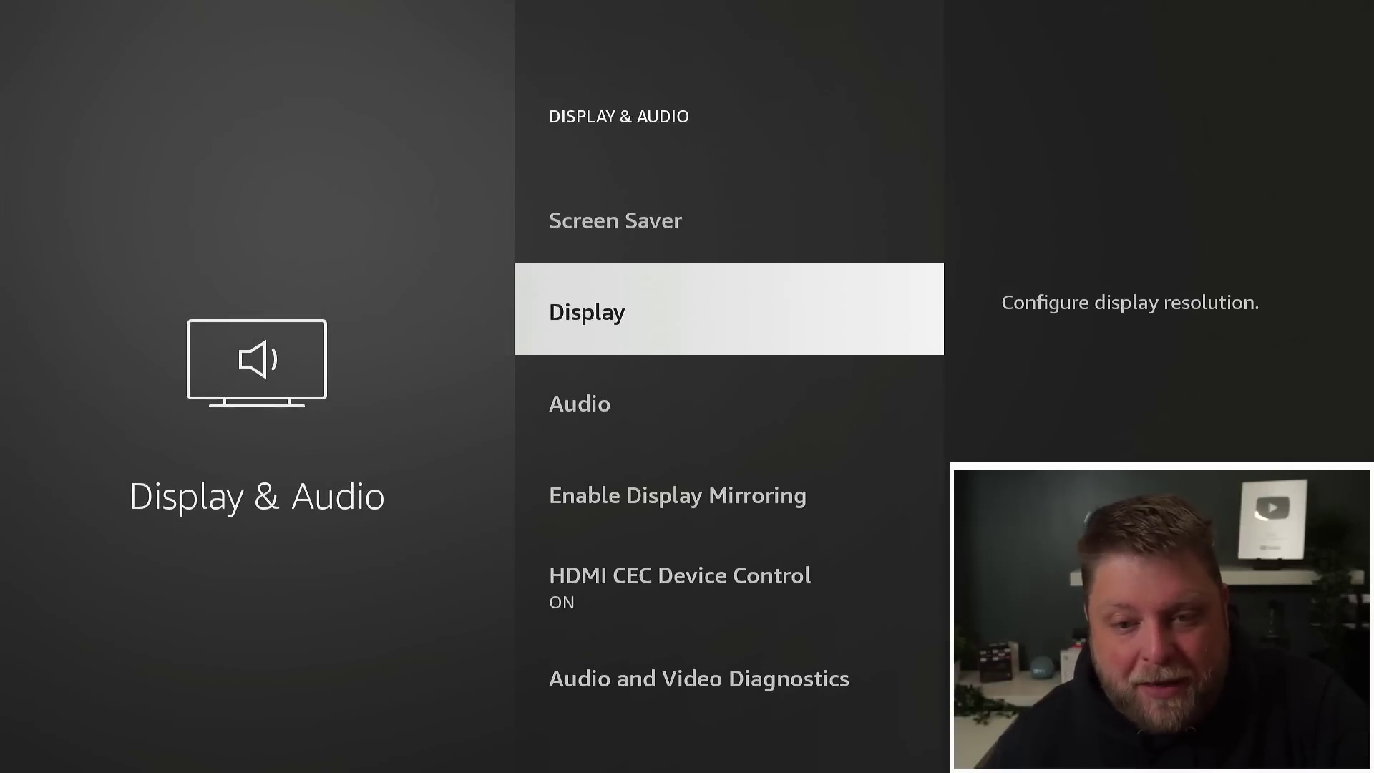
key("Return")
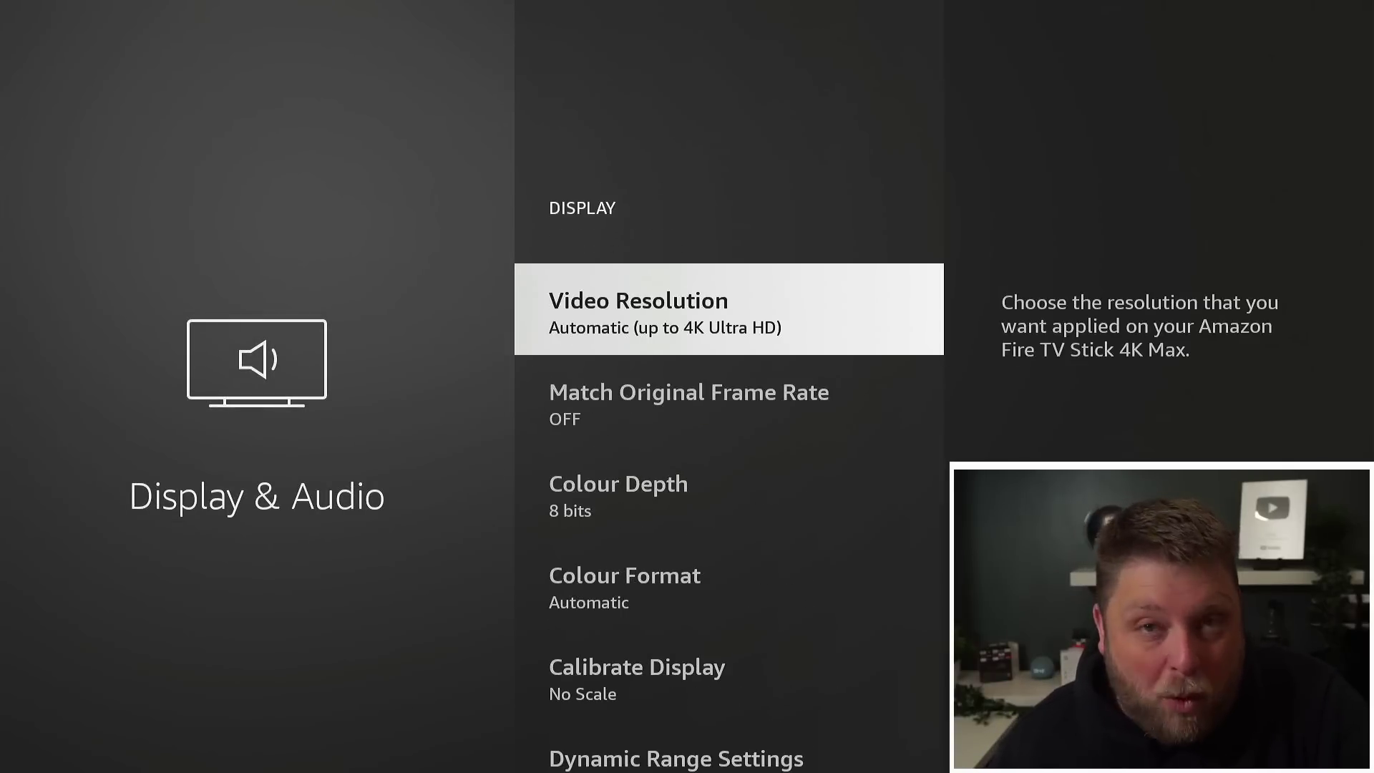
Step: Review Dynamic Range Settings (Adaptive, Disable HDR) and back out, keeping Always HDR
key("Down")
key("Down")
key("Down")
key("Down")
key("Down")
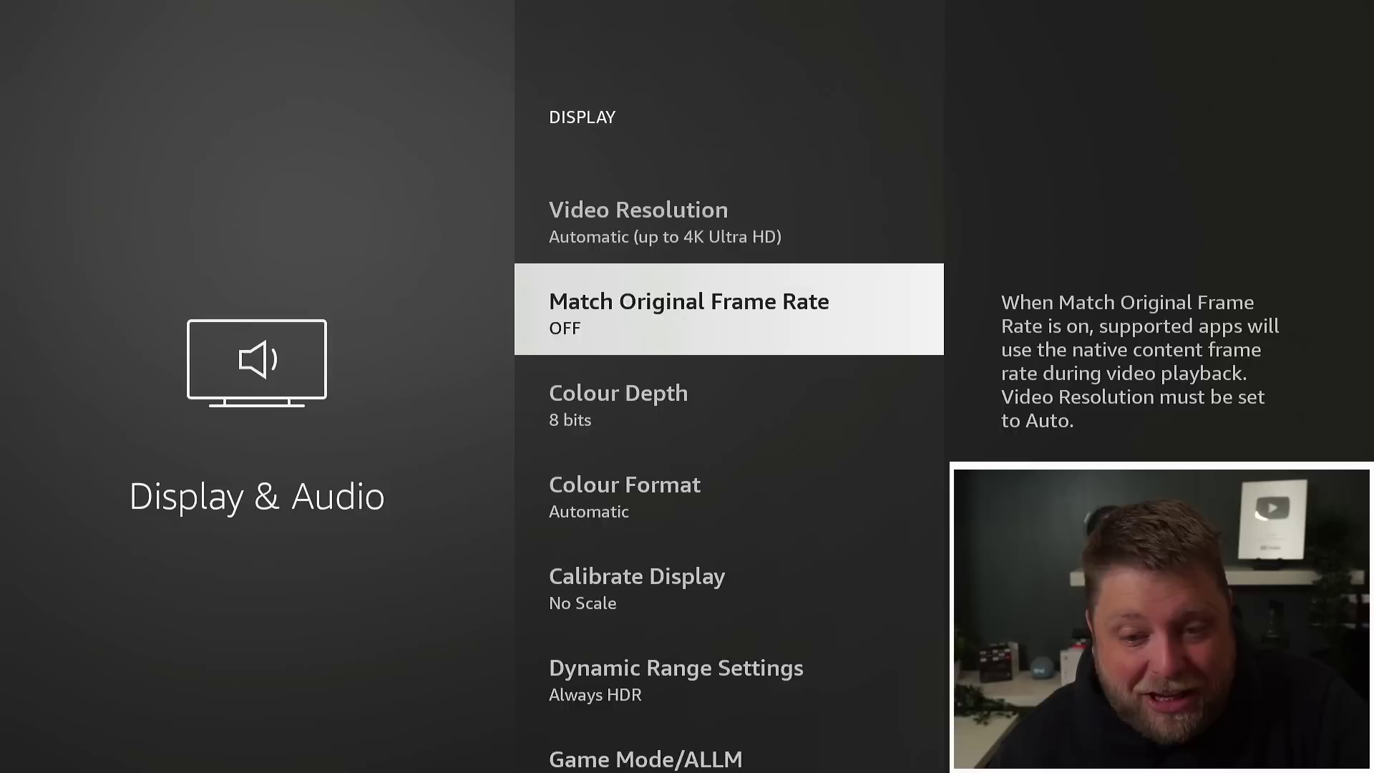
key("Return")
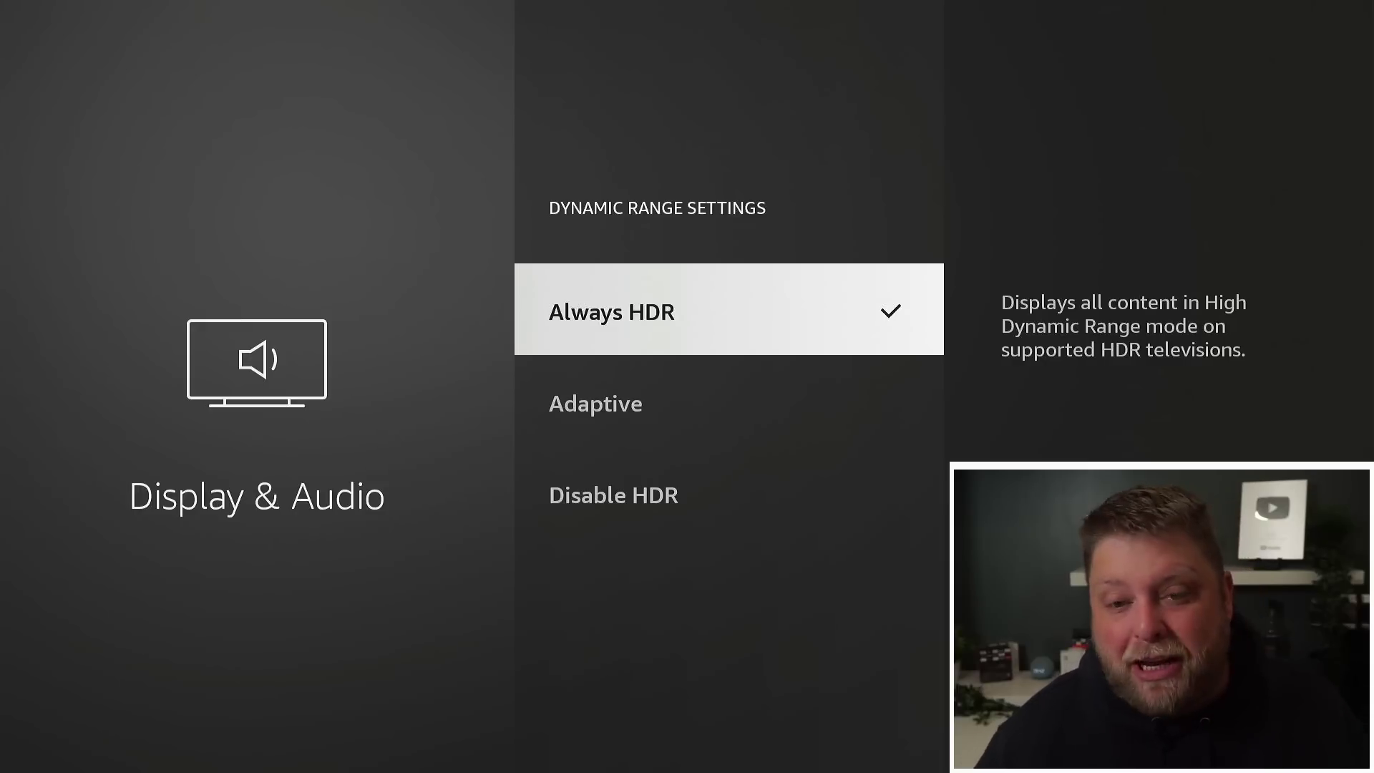
key("Down")
key("Down")
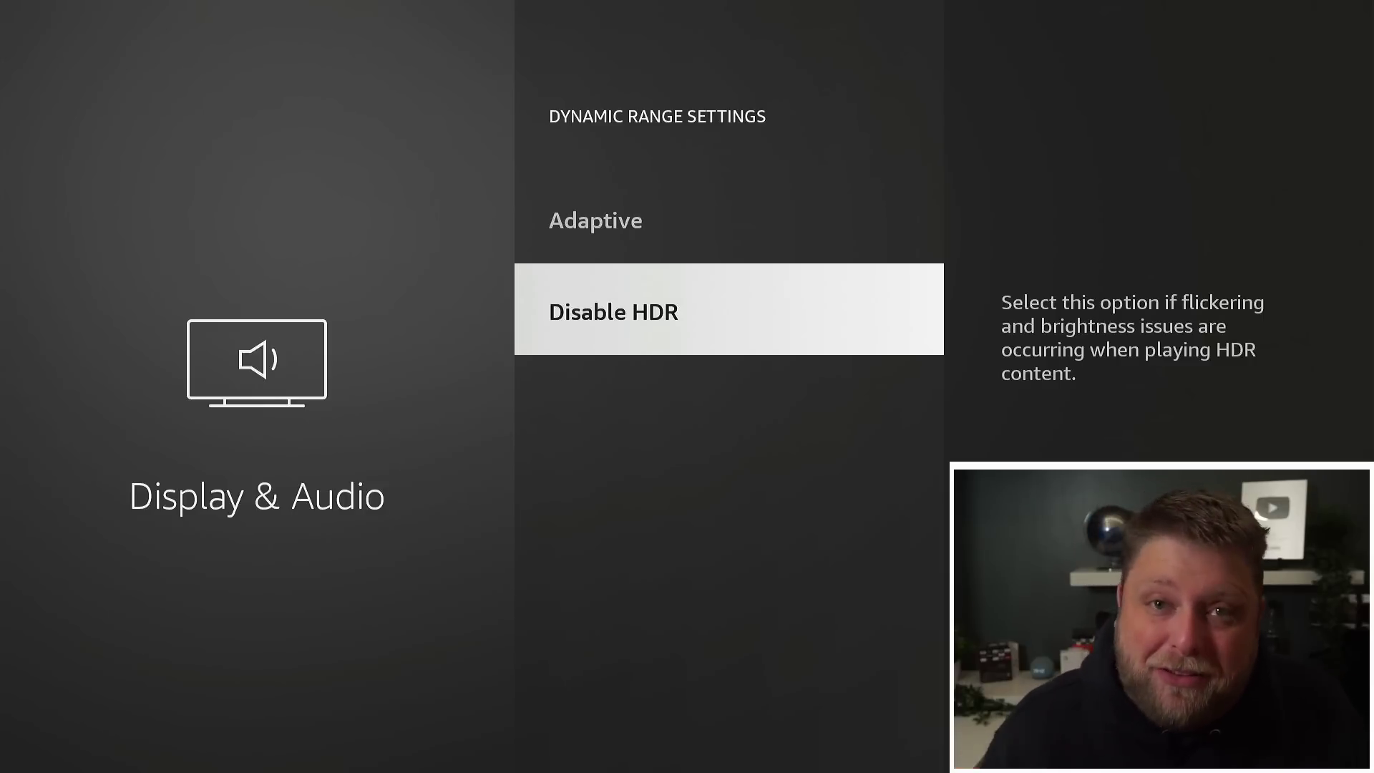
key("Escape")
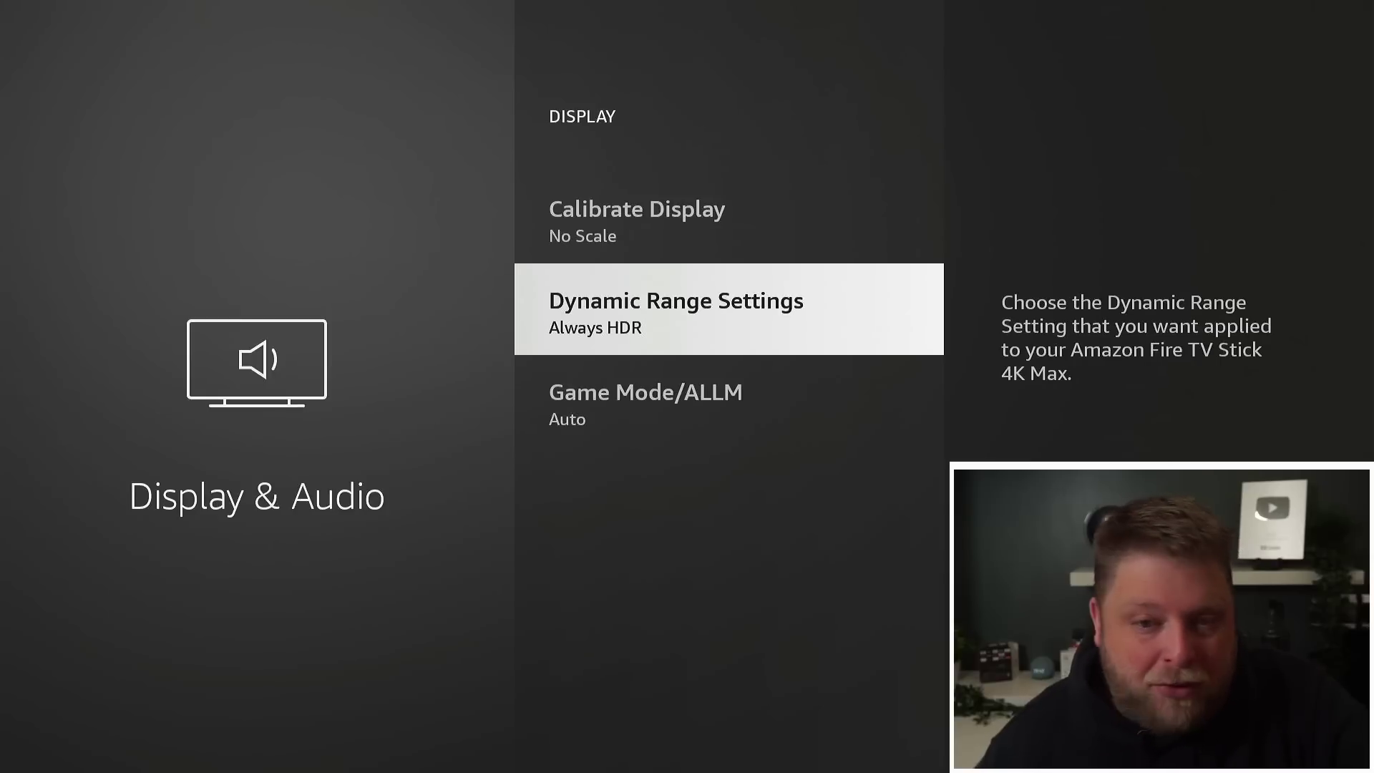
key("Down")
key("Up")
key("Up")
key("Up")
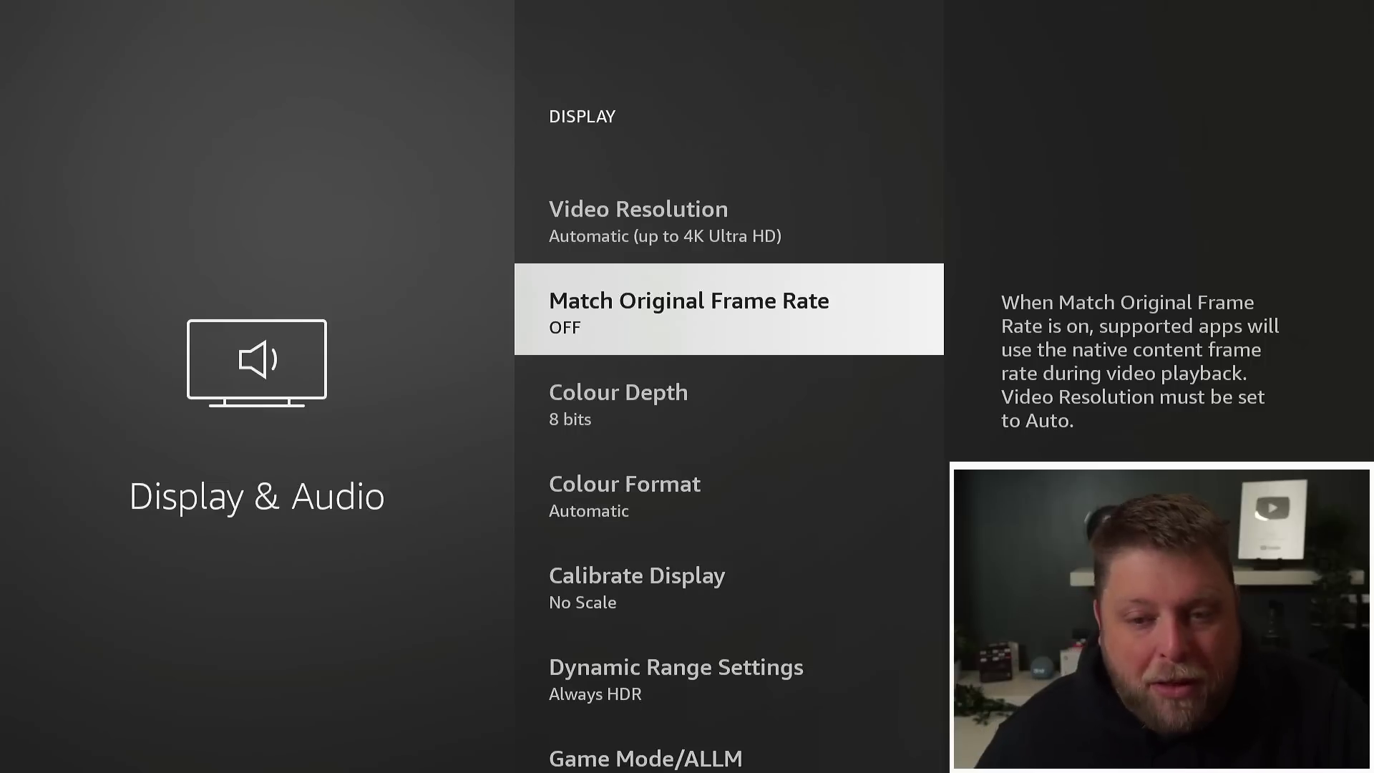
key("Up")
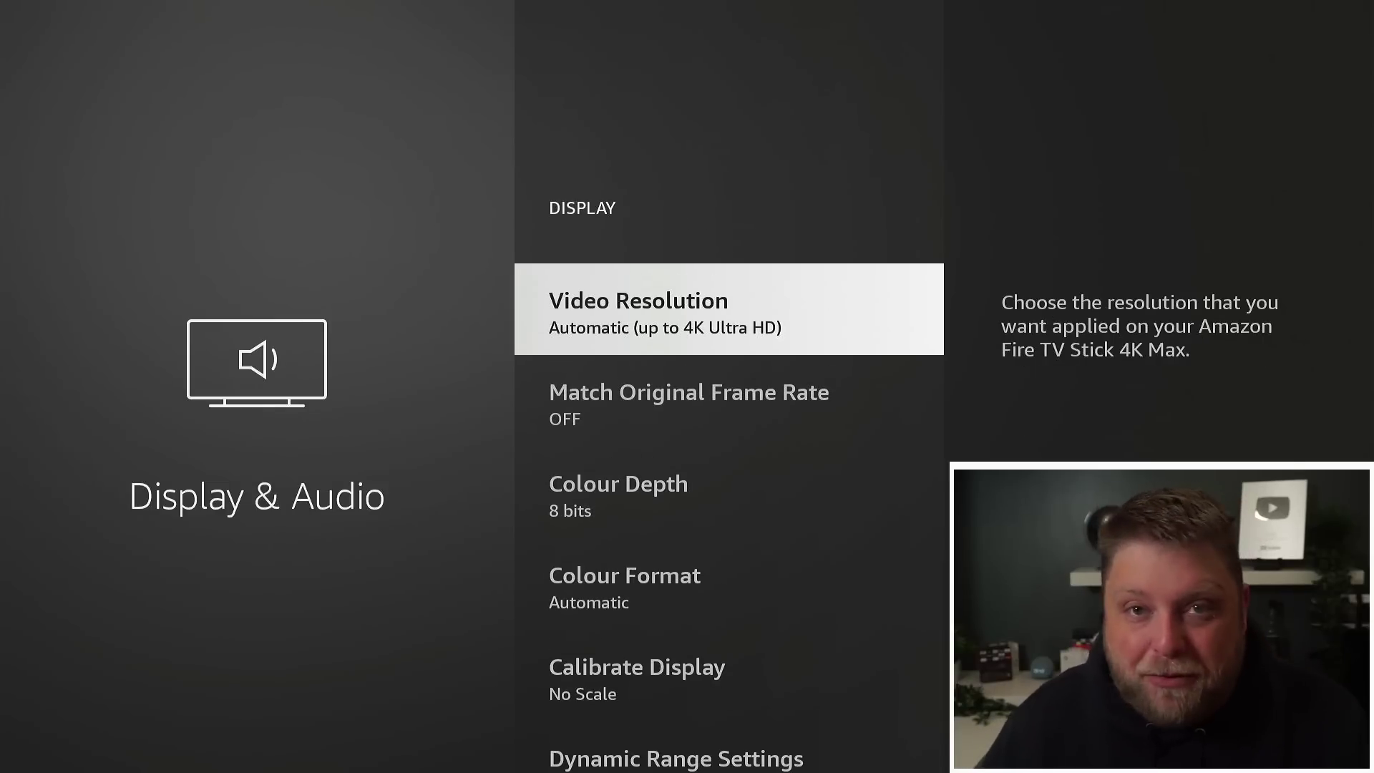
key("Down")
key("Down")
key("Down")
key("Down")
key("Down")
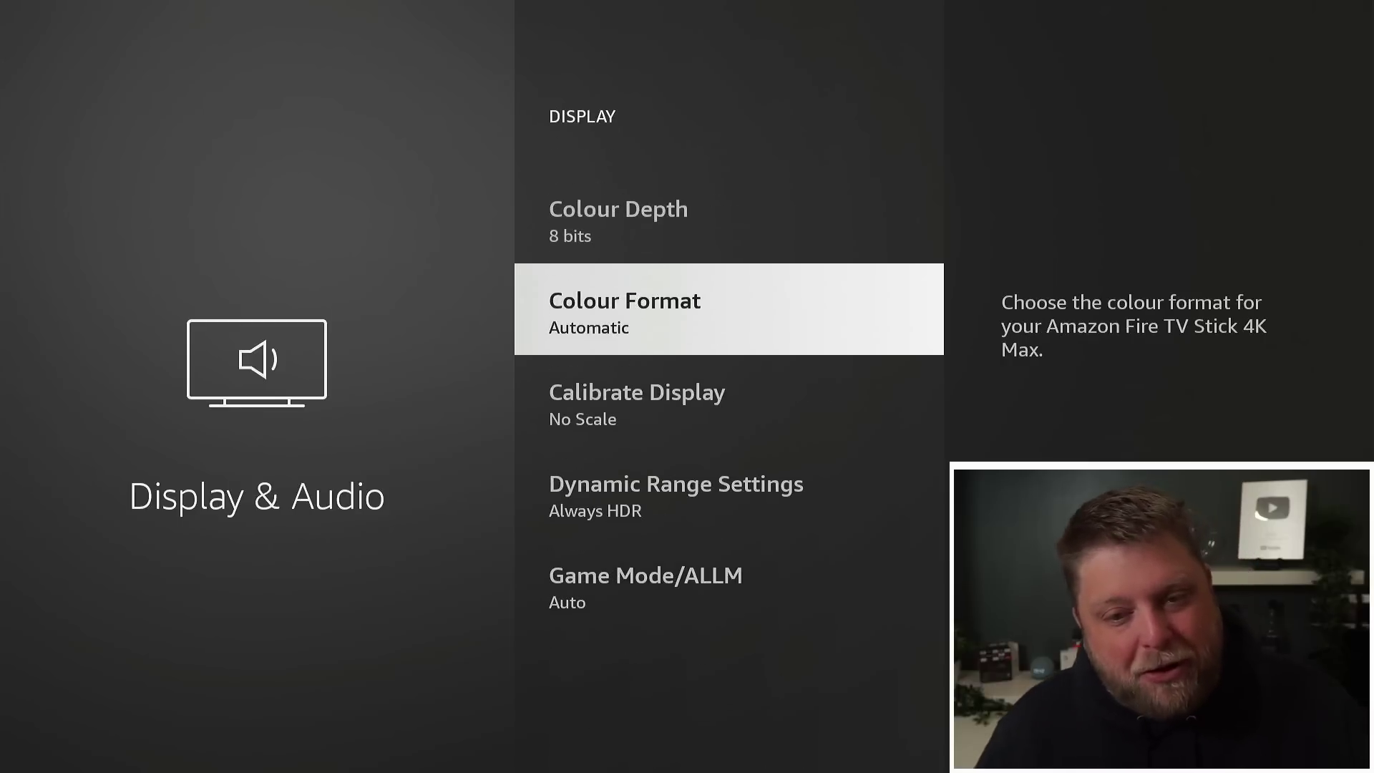